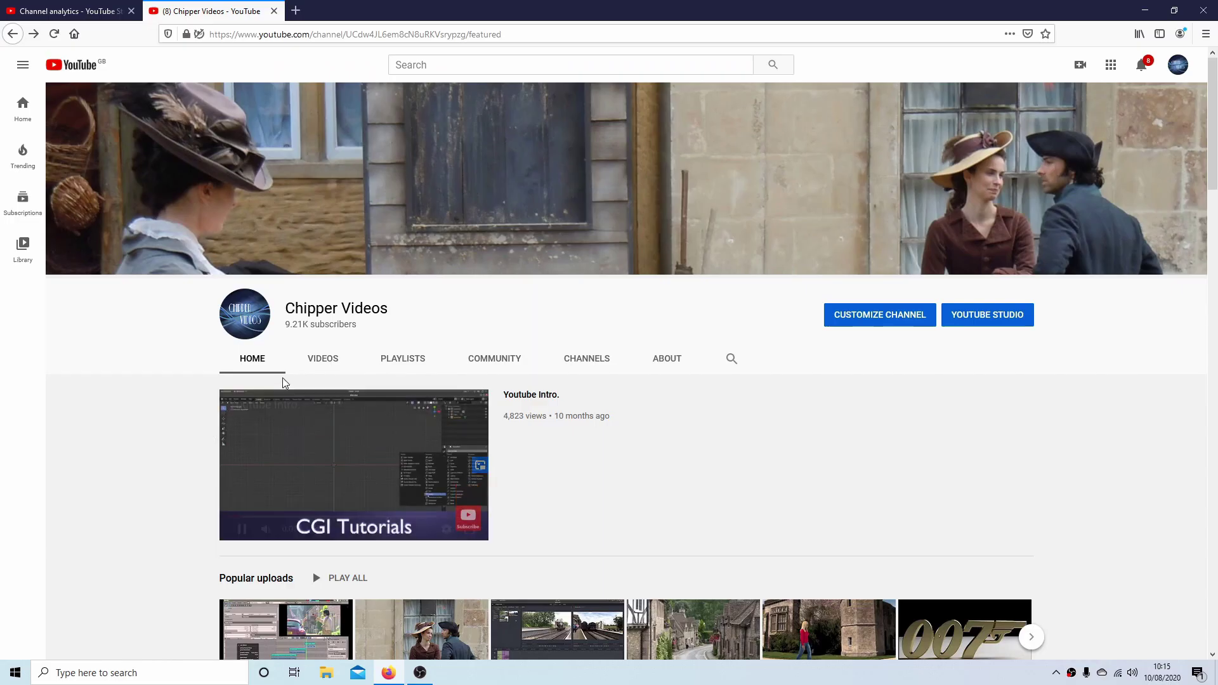
Open the channel's PLAYLISTS tab and scroll down to the playlists grid.
{"action": "left_click", "coordinate": [401, 349]}
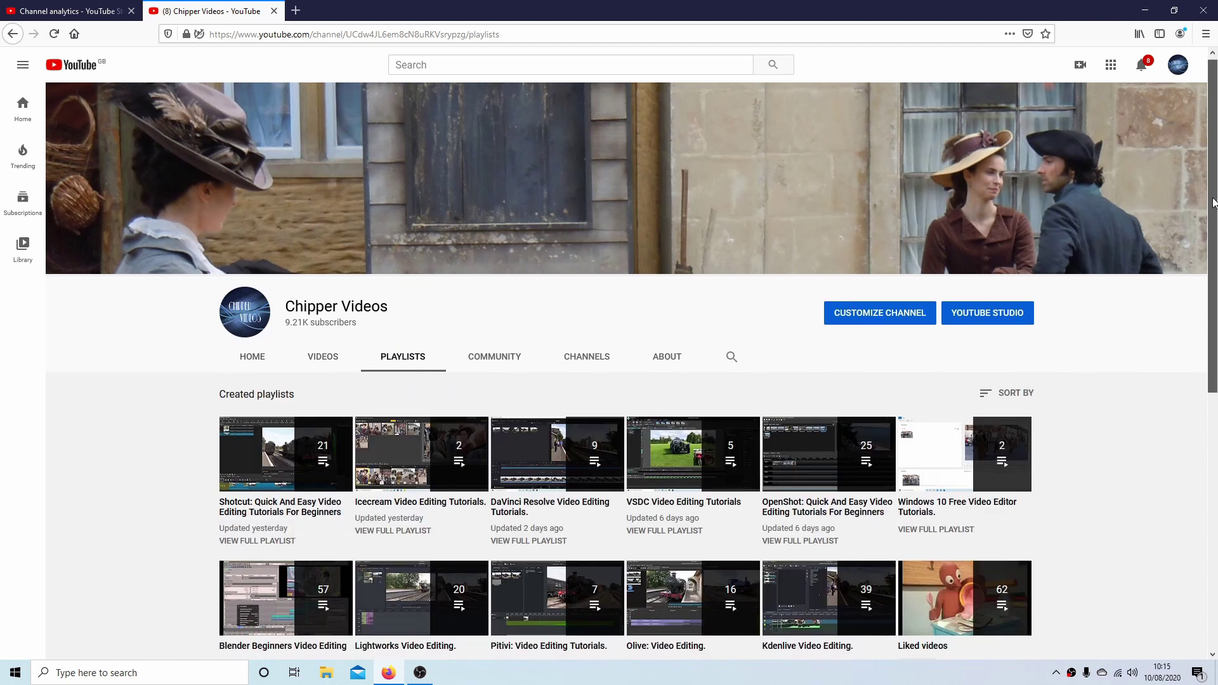
{"action": "left_click_drag", "start_coordinate": [1212, 201], "coordinate": [1216, 333]}
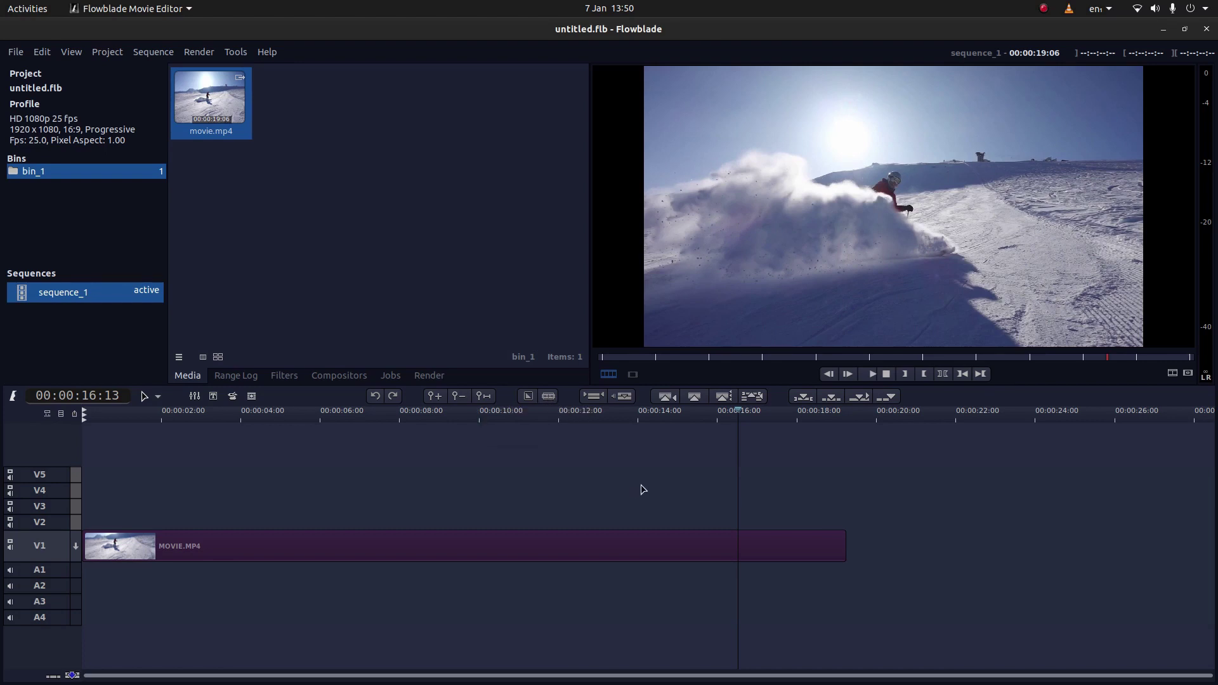
Cut the movie.mp4 clip on V1 at the playhead, 00:00:16:13, with the X shortcut.
{"action": "key", "text": "x"}
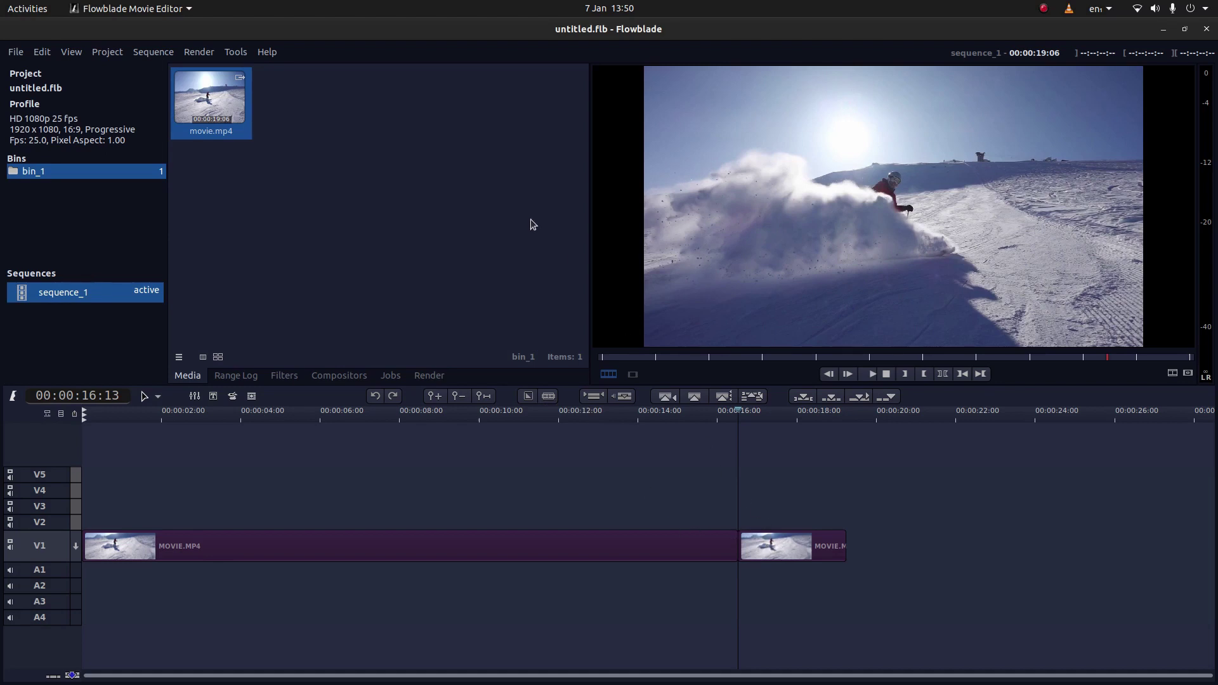
Export the current frame via File > Export > Current Frame as png, named FREEZE, to the Desktop.
{"action": "left_click", "coordinate": [15, 53]}
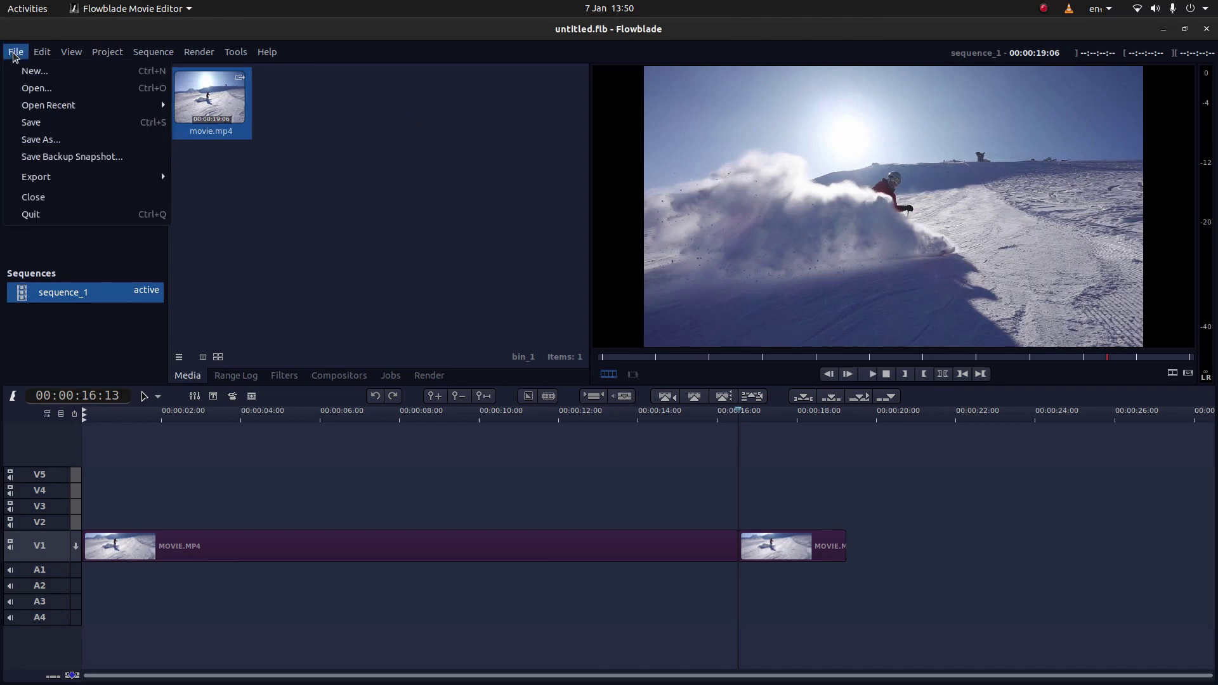
{"action": "mouse_move", "coordinate": [29, 178]}
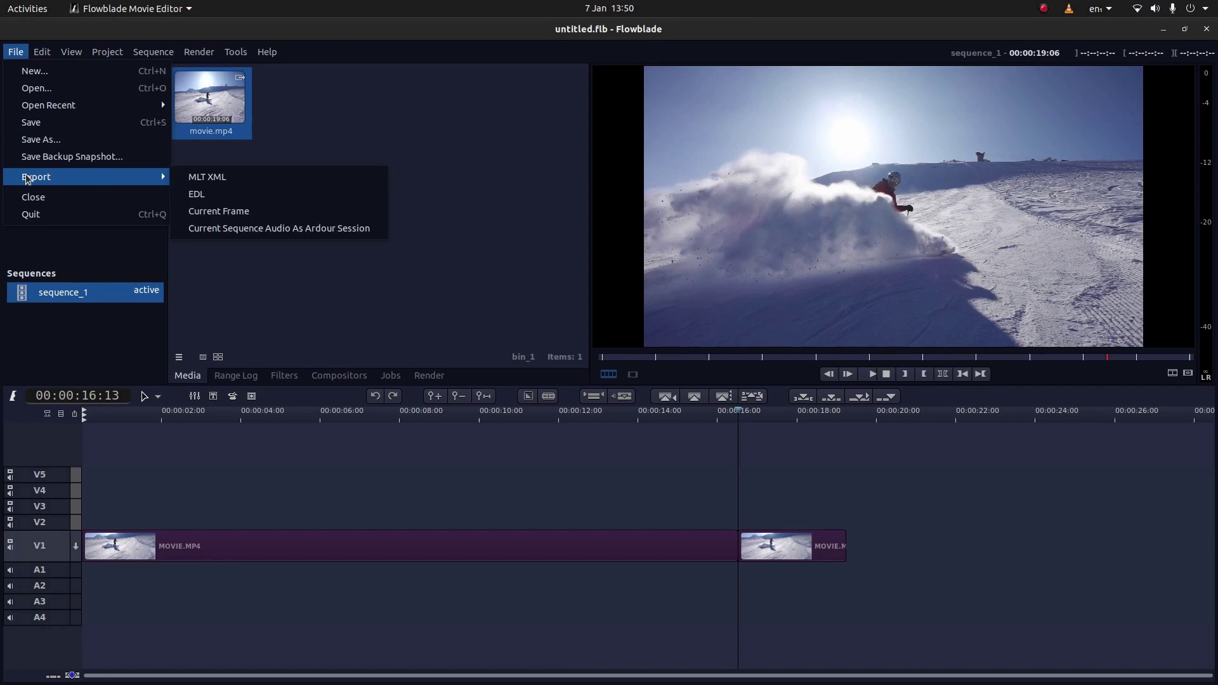
{"action": "left_click", "coordinate": [258, 212]}
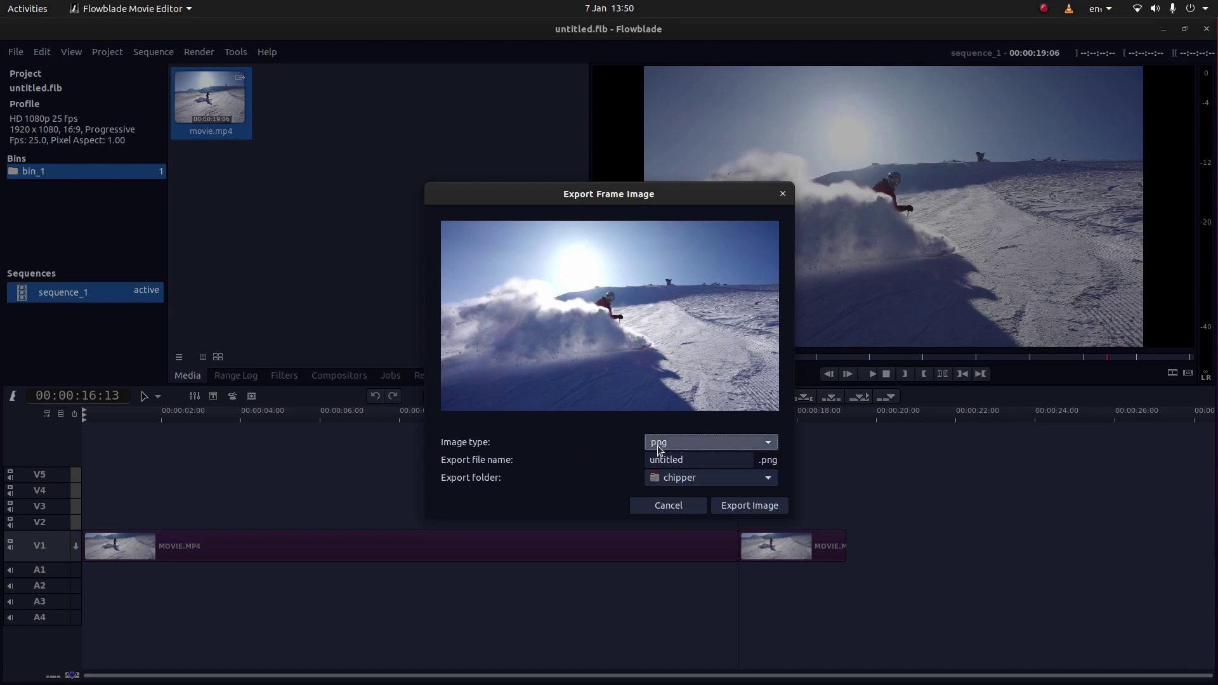
{"action": "left_click", "coordinate": [768, 443]}
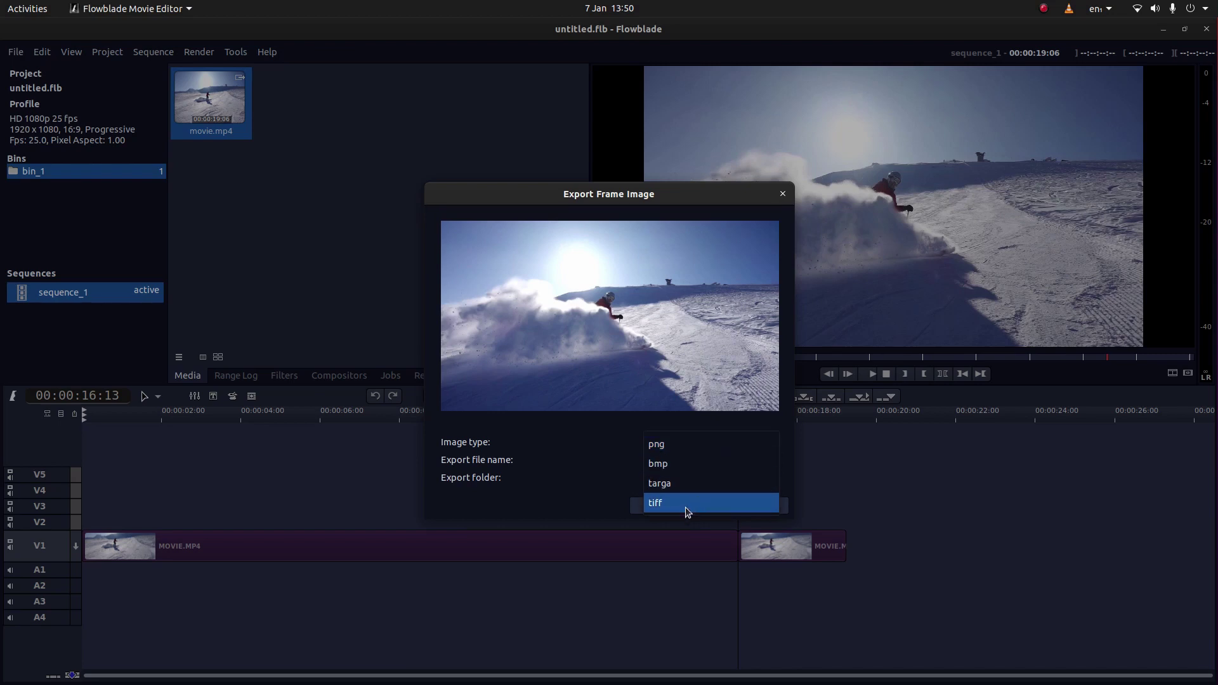
{"action": "left_click", "coordinate": [672, 444]}
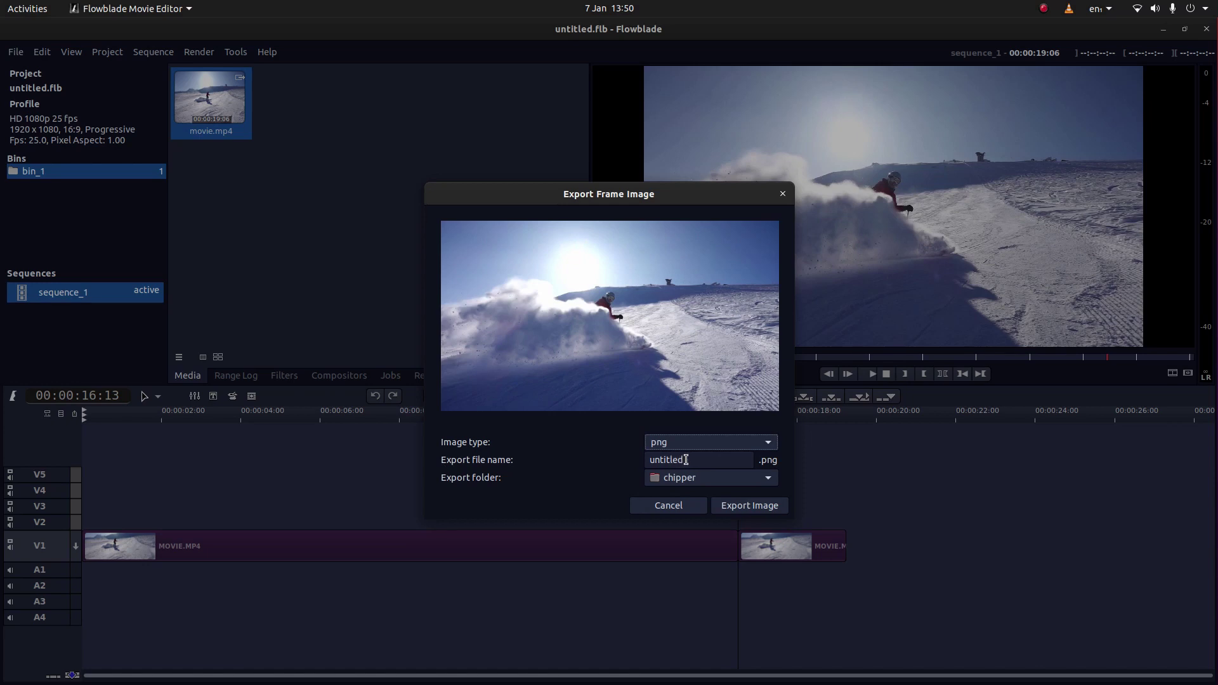
{"action": "left_click", "coordinate": [770, 482]}
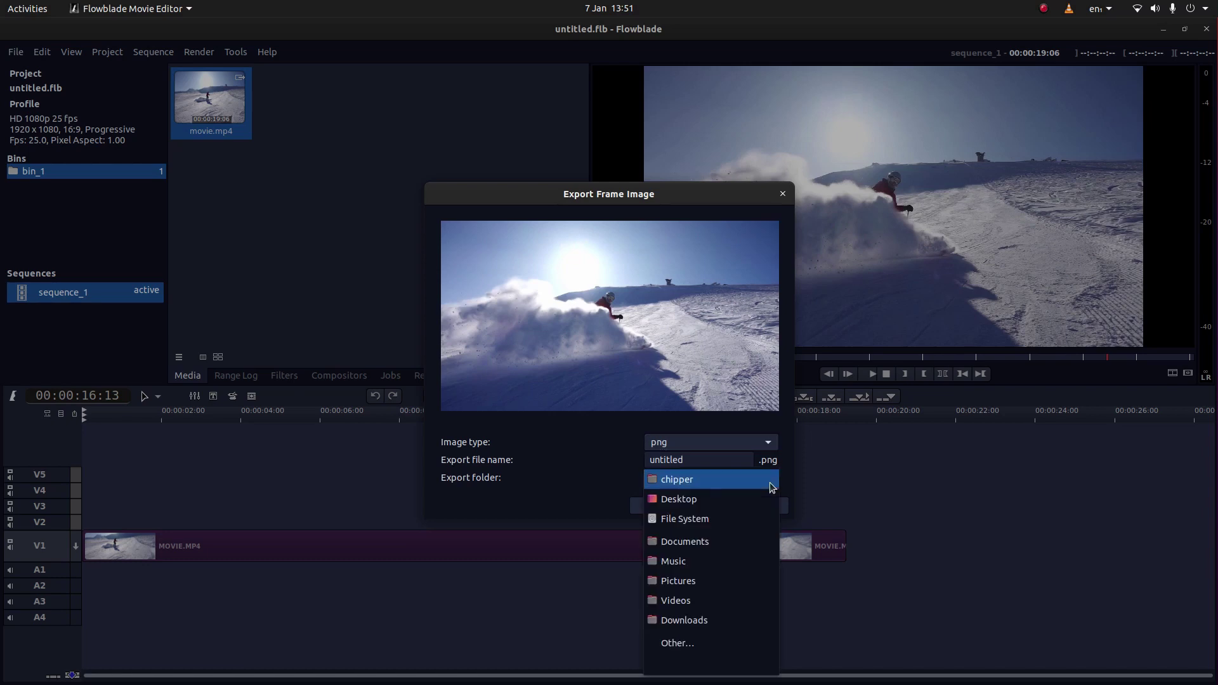
{"action": "left_click", "coordinate": [703, 504]}
{"action": "double_click", "coordinate": [654, 461]}
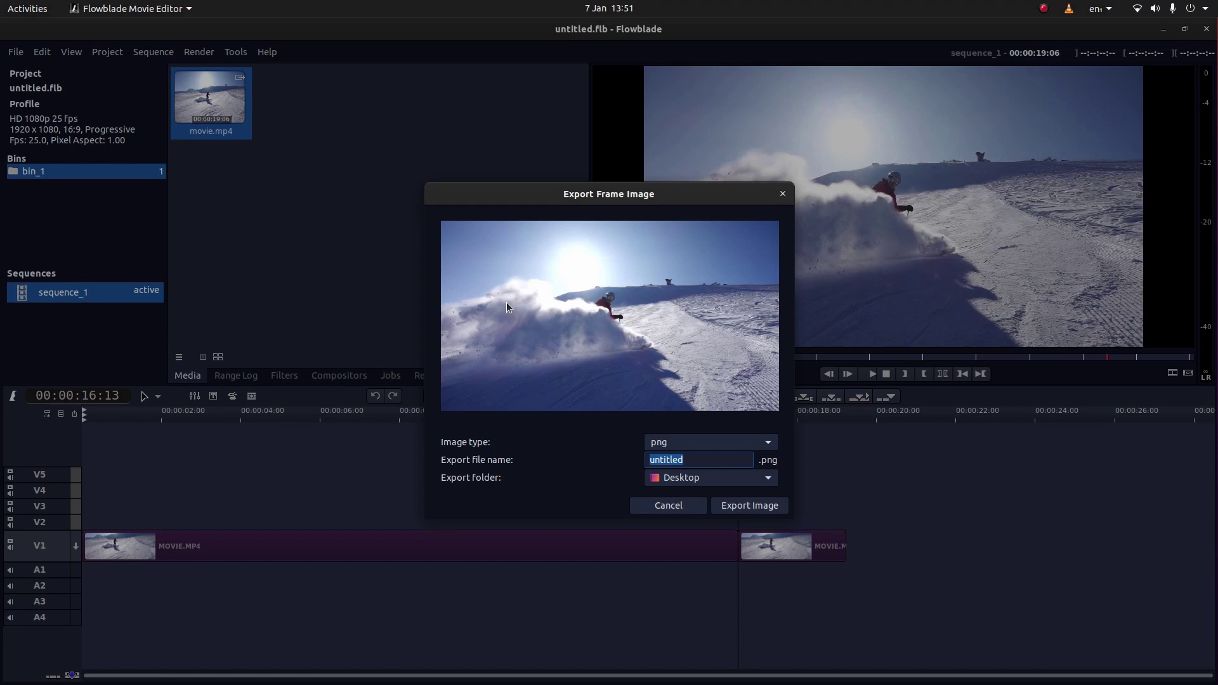
{"action": "type", "text": "FREEZE"}
{"action": "left_click", "coordinate": [754, 510]}
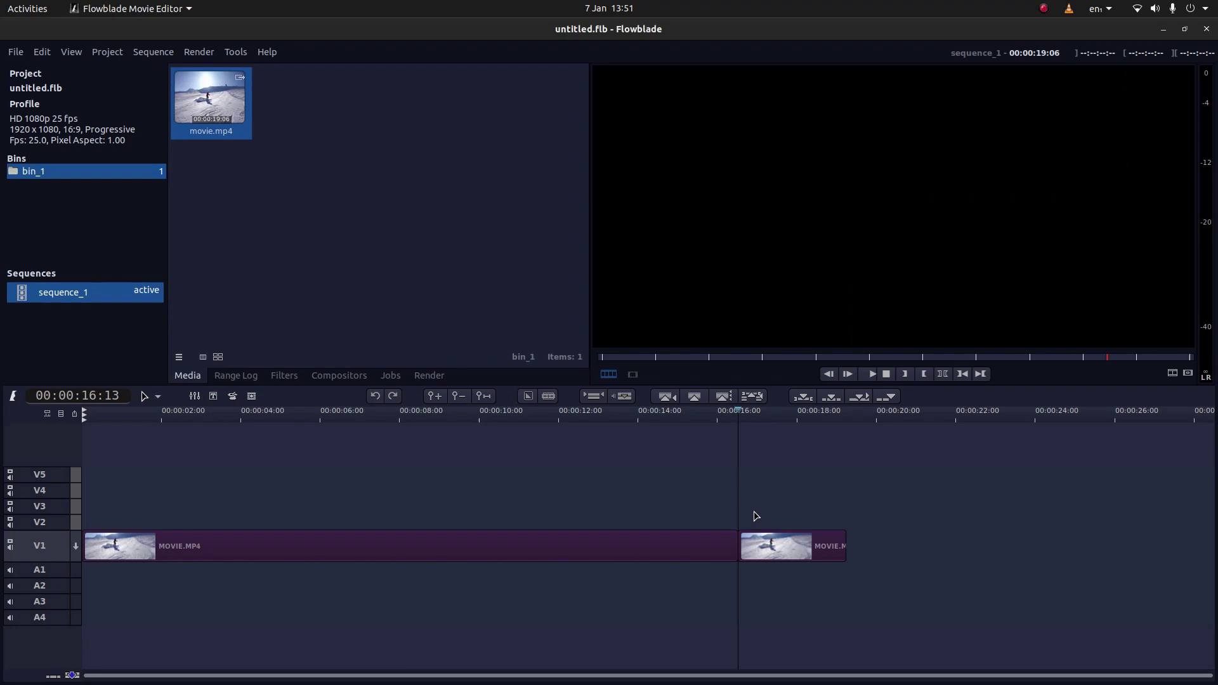
Open the Desktop folder in Files and drag FREEZE.png into Flowblade's bin_1.
{"action": "mouse_move", "coordinate": [2, 222]}
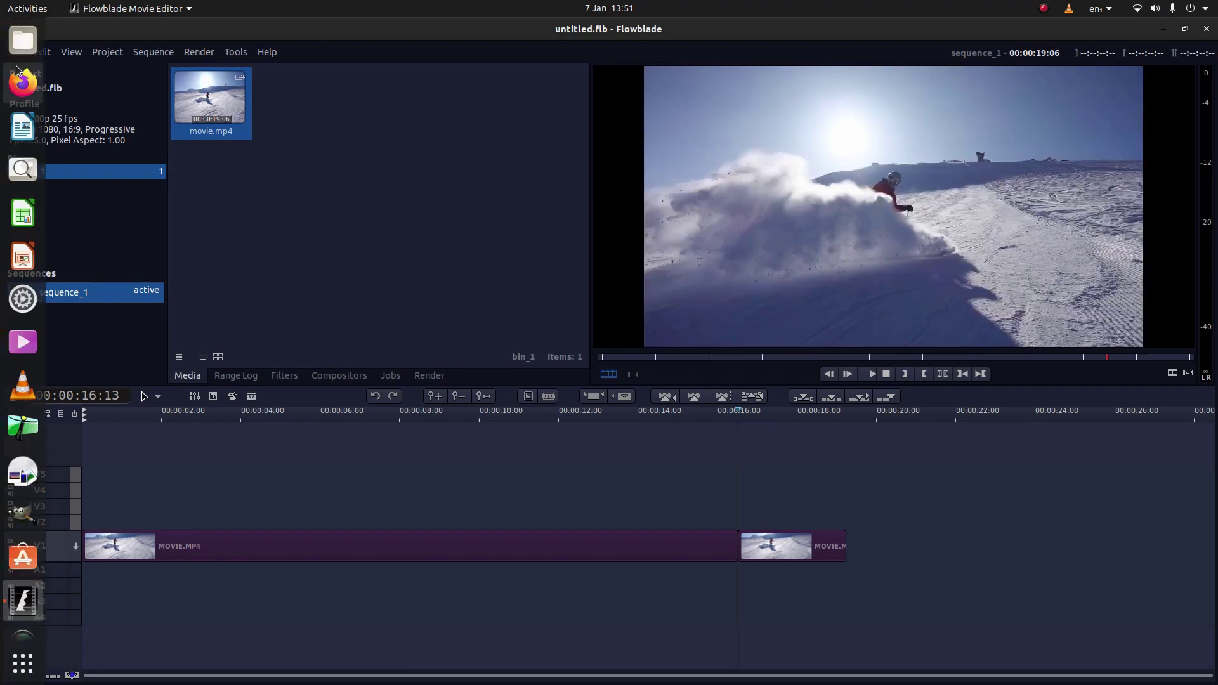
{"action": "left_click", "coordinate": [23, 41]}
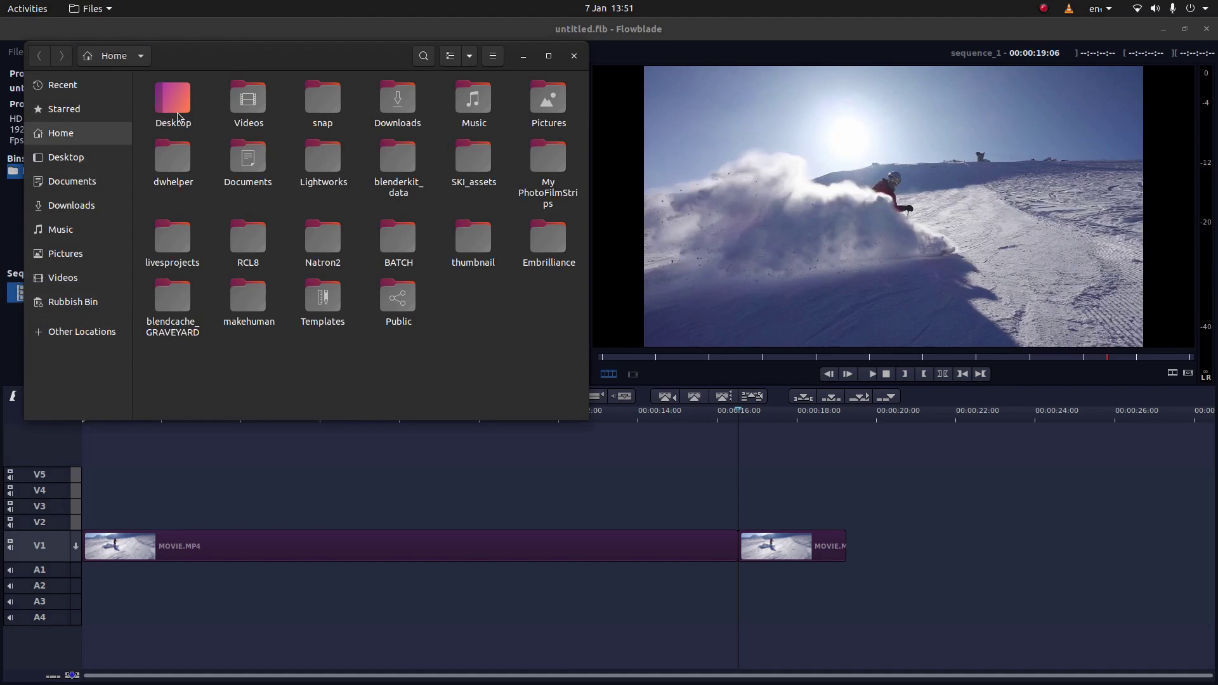
{"action": "left_click", "coordinate": [177, 116]}
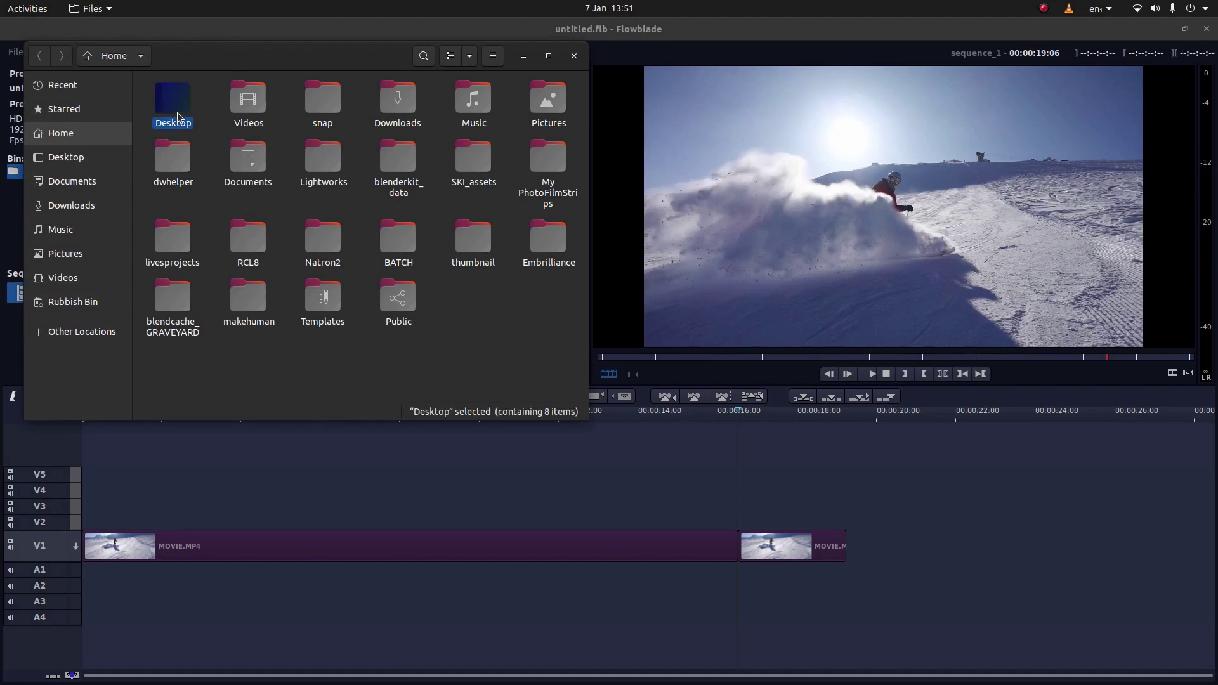
{"action": "double_click", "coordinate": [177, 114]}
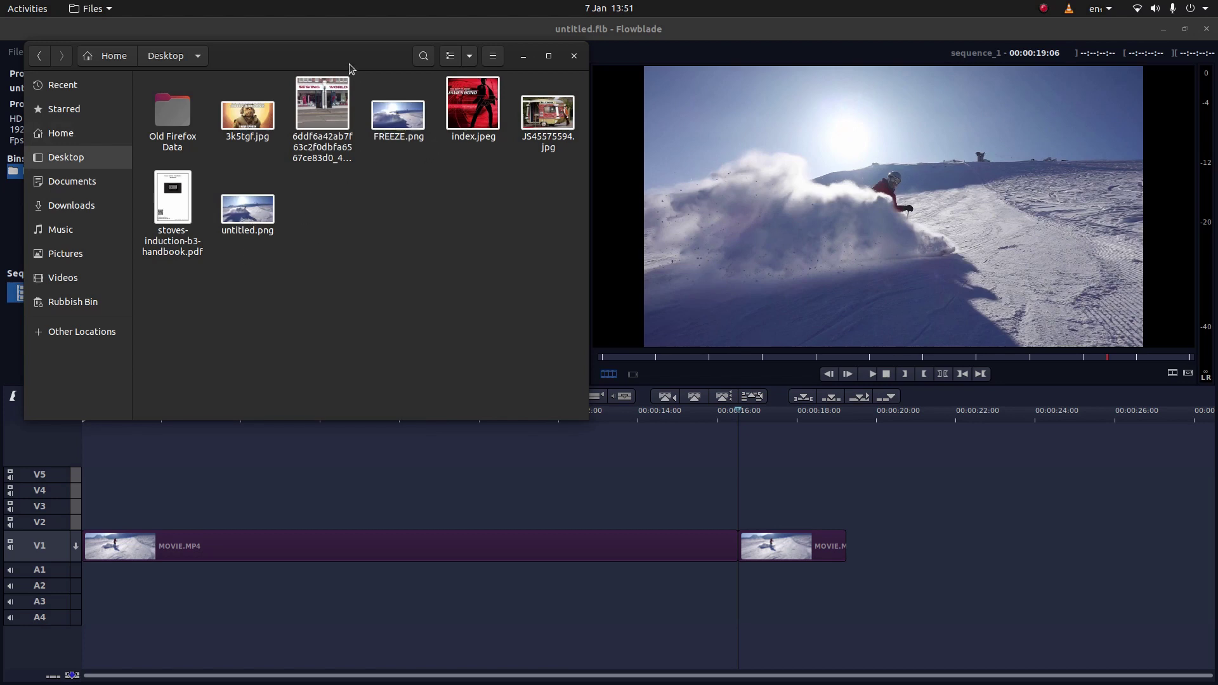
{"action": "left_click_drag", "start_coordinate": [327, 56], "coordinate": [809, 51]}
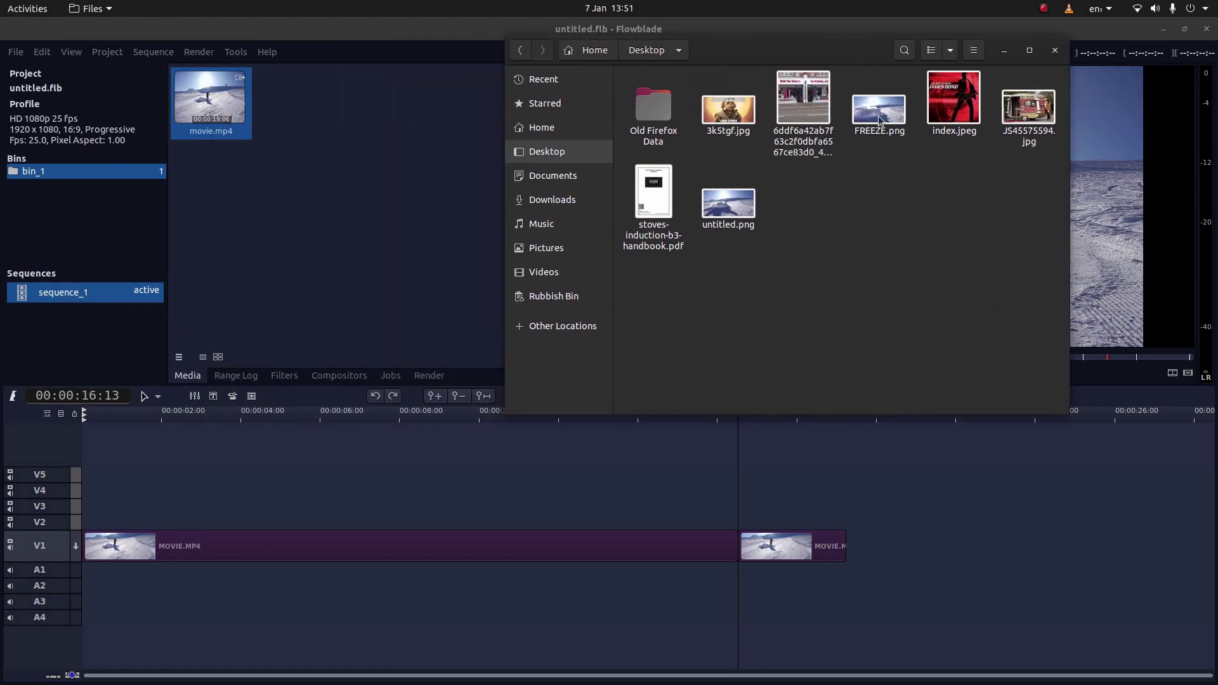
{"action": "left_click_drag", "start_coordinate": [882, 116], "coordinate": [330, 101]}
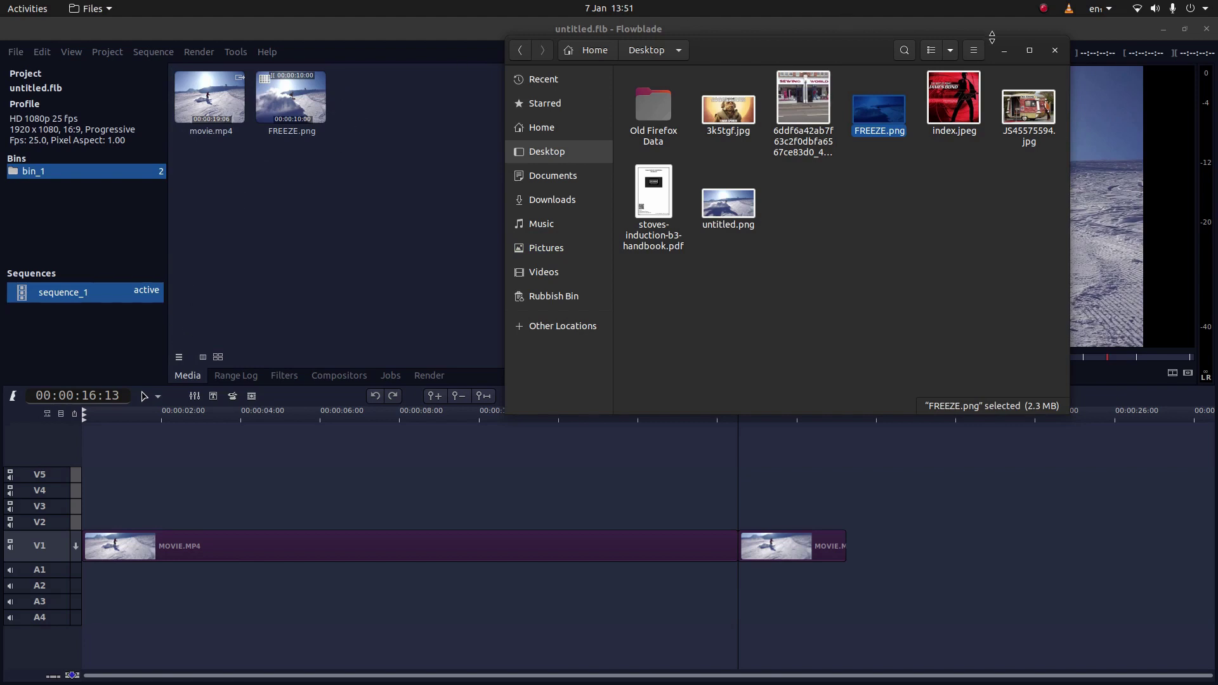
Add FREEZE.png from the bin to the timeline and trim it to a brief still.
{"action": "left_click", "coordinate": [1055, 50]}
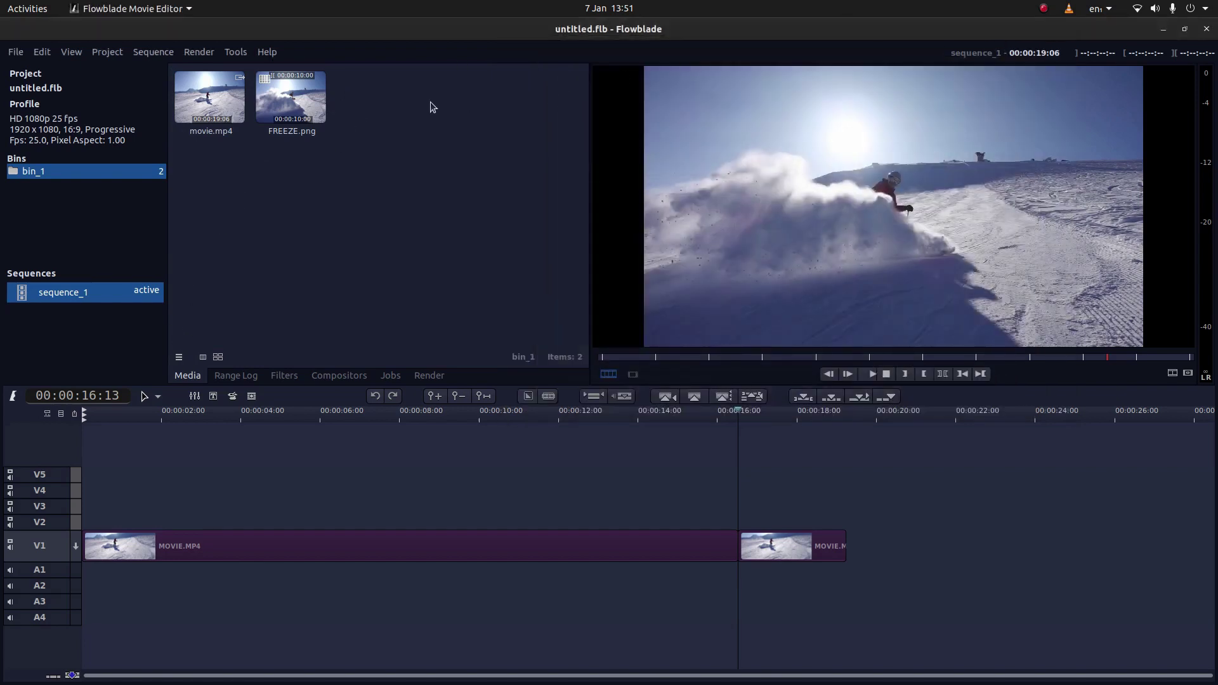
{"action": "left_click_drag", "start_coordinate": [284, 100], "coordinate": [760, 509]}
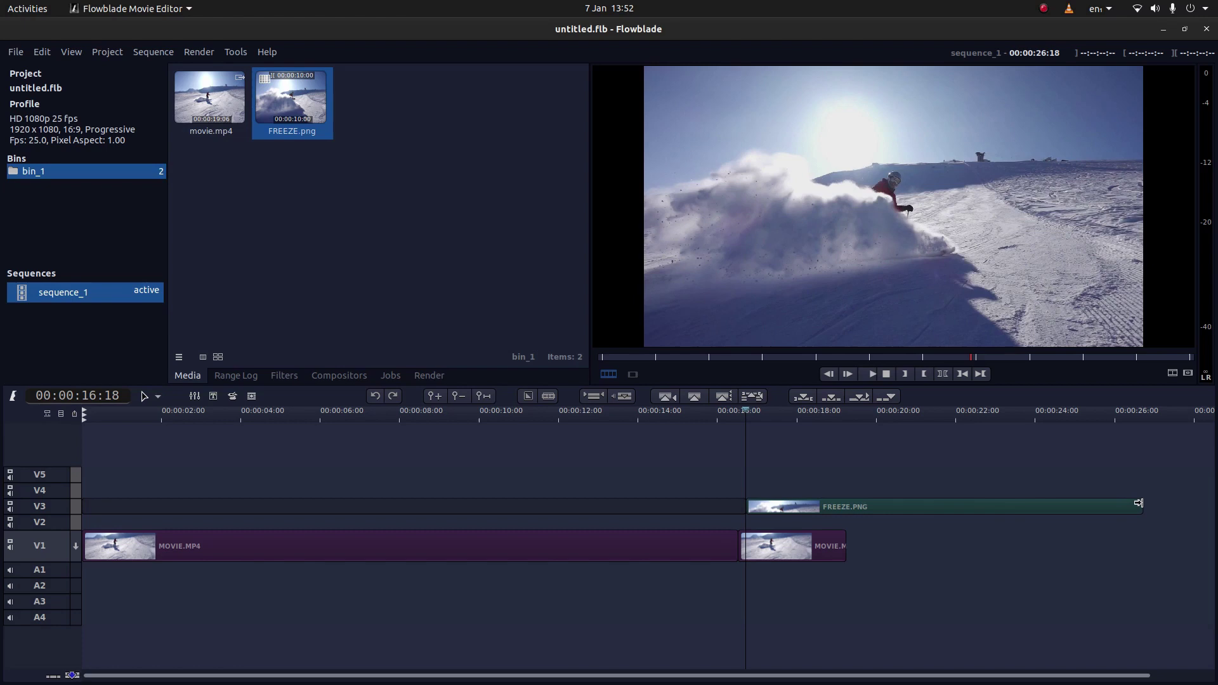
{"action": "mouse_move", "coordinate": [1139, 503]}
{"action": "left_mouse_down"}
{"action": "mouse_move", "coordinate": [1118, 504]}
{"action": "mouse_move", "coordinate": [1142, 504]}
{"action": "left_mouse_up"}
{"action": "left_click_drag", "start_coordinate": [1137, 508], "coordinate": [770, 508]}
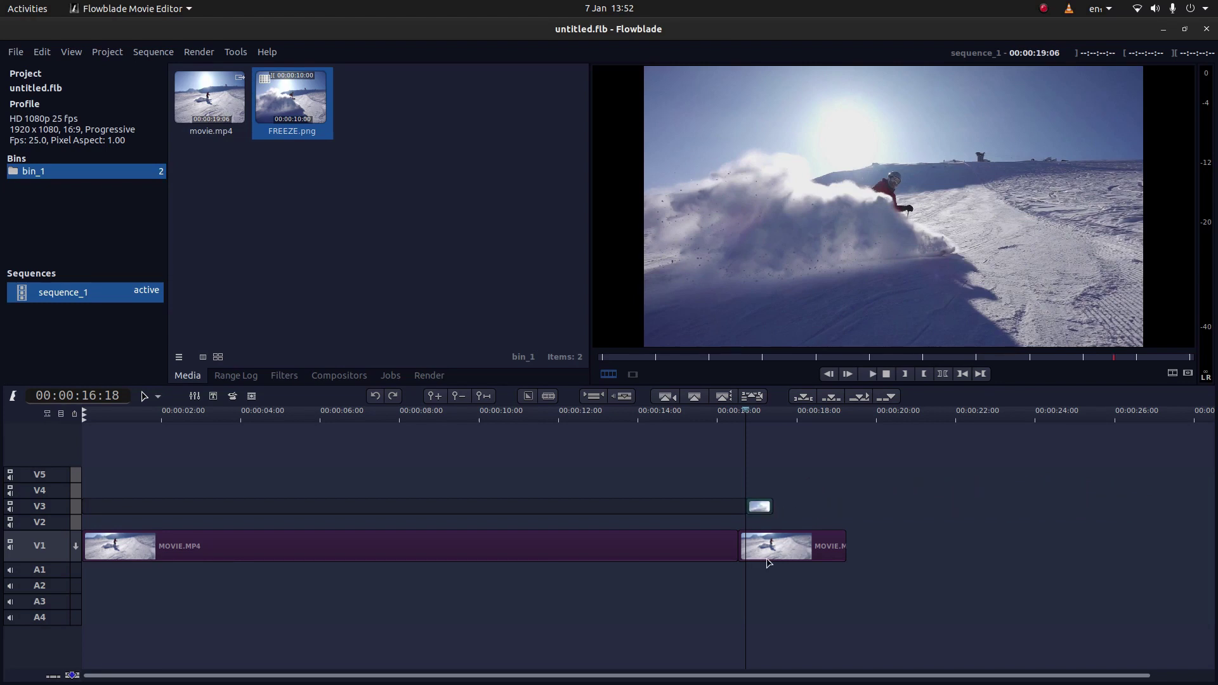
Place the still in a V1 gap between the movie.mp4 pieces and close the gap.
{"action": "left_click_drag", "start_coordinate": [780, 557], "coordinate": [968, 557]}
{"action": "left_click_drag", "start_coordinate": [763, 507], "coordinate": [758, 559]}
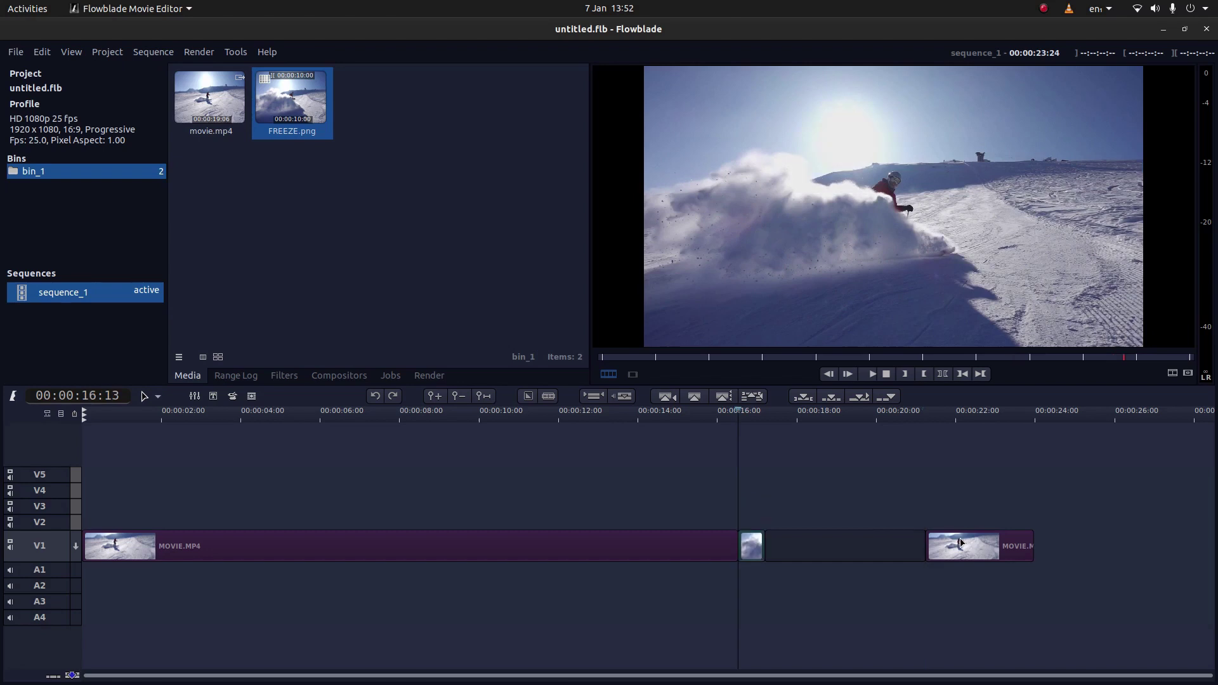
{"action": "left_click_drag", "start_coordinate": [962, 553], "coordinate": [805, 551]}
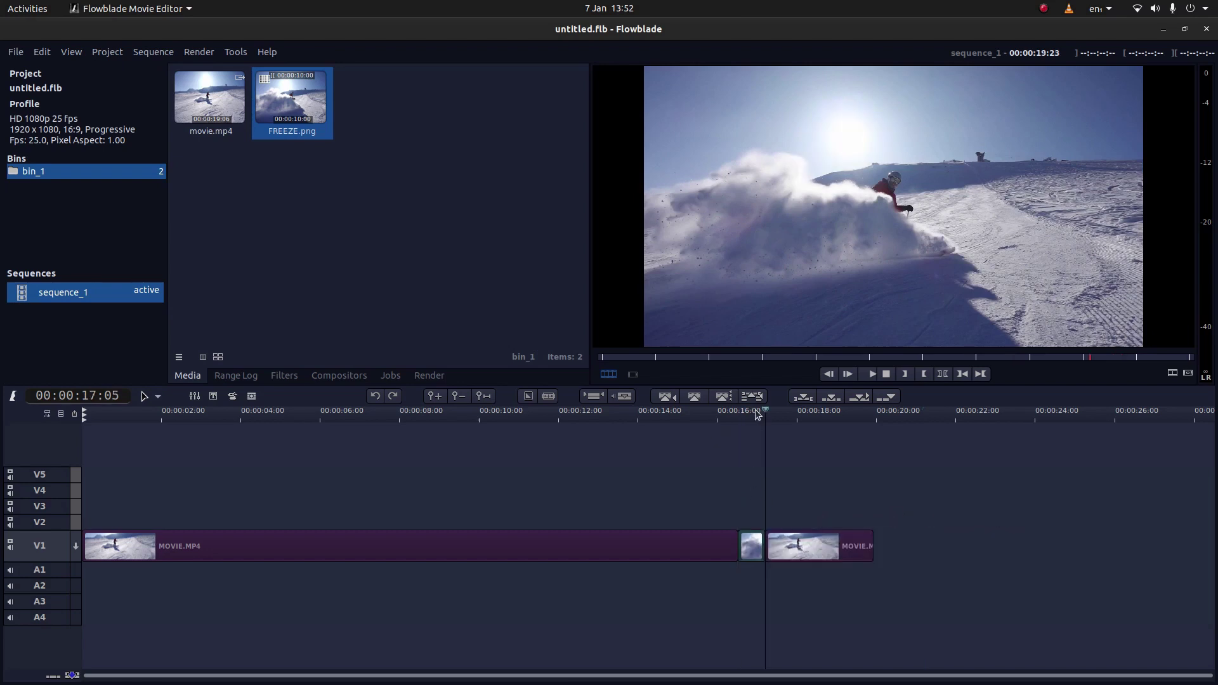
Play the edit back from just before the freeze frame, then select the still on V1.
{"action": "left_click_drag", "start_coordinate": [762, 409], "coordinate": [703, 413]}
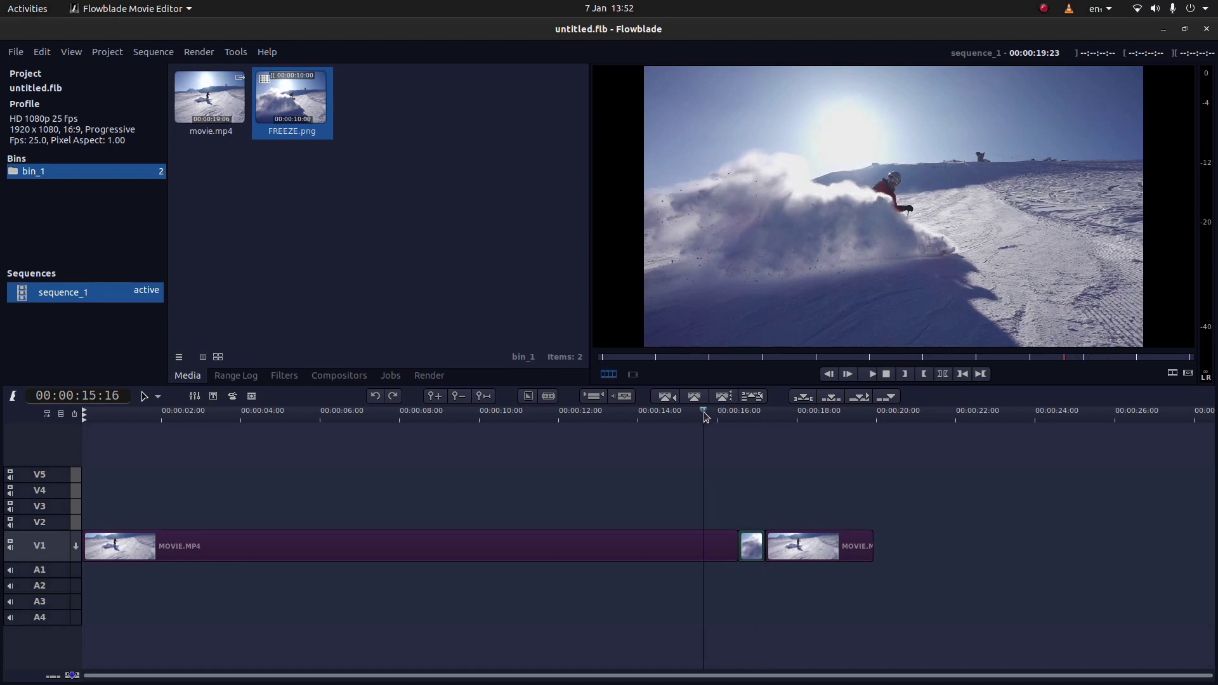
{"action": "left_click", "coordinate": [874, 378]}
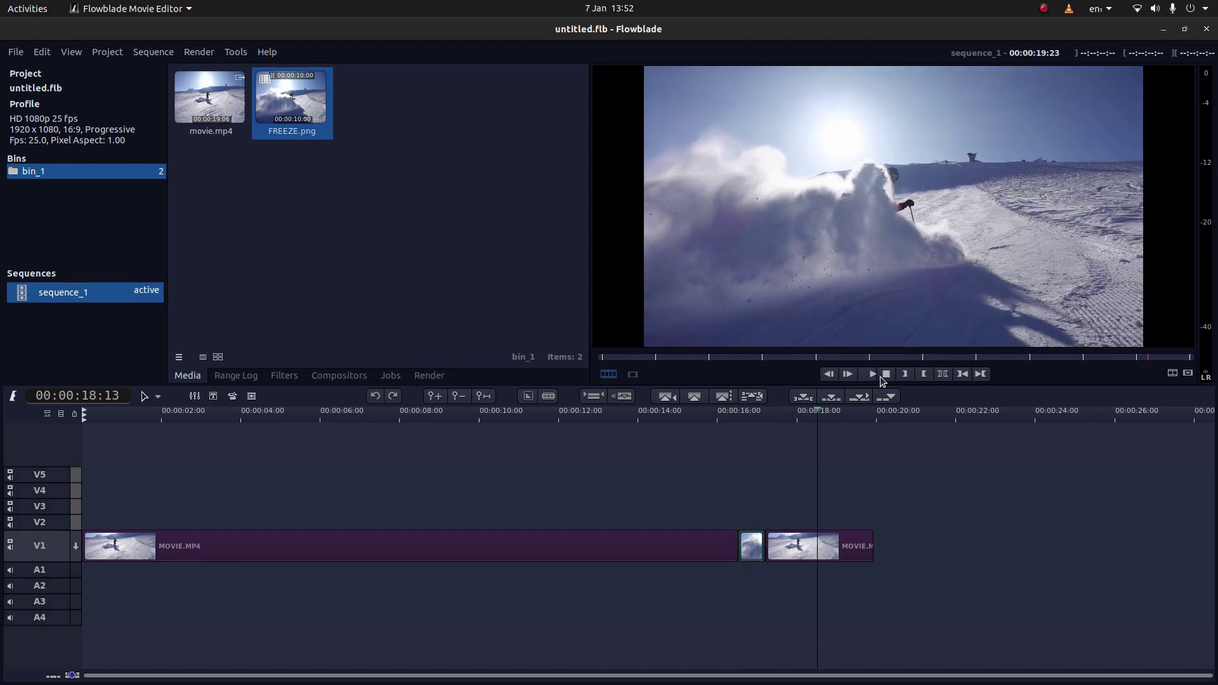
{"action": "left_click", "coordinate": [887, 375]}
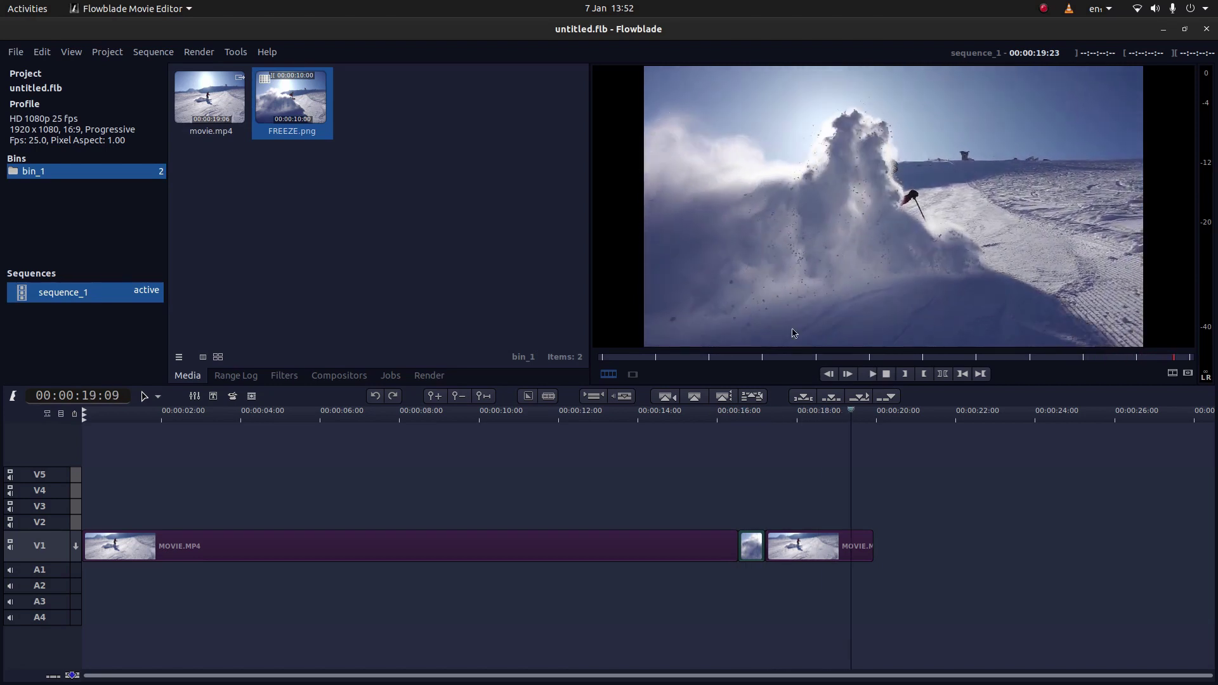
{"action": "left_click", "coordinate": [756, 544]}
Set the FREEZE.png clip length to 75 frames through Edit > Set Clip Length.
{"action": "right_click", "coordinate": [755, 543]}
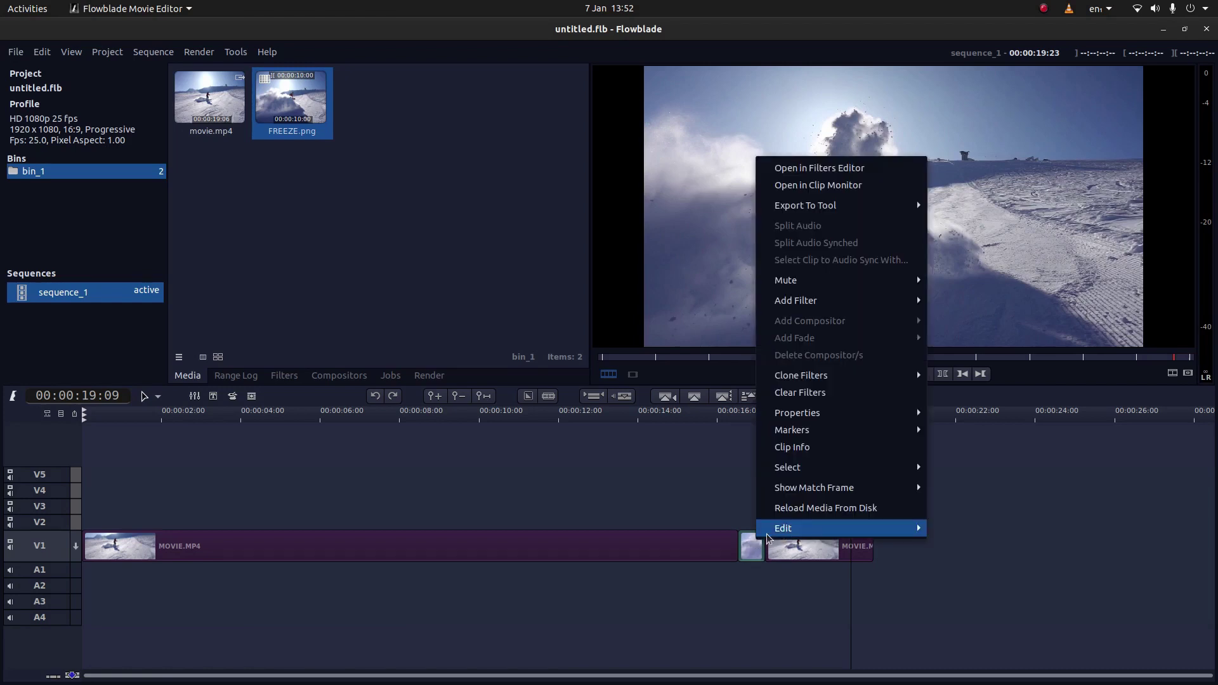
{"action": "mouse_move", "coordinate": [809, 532]}
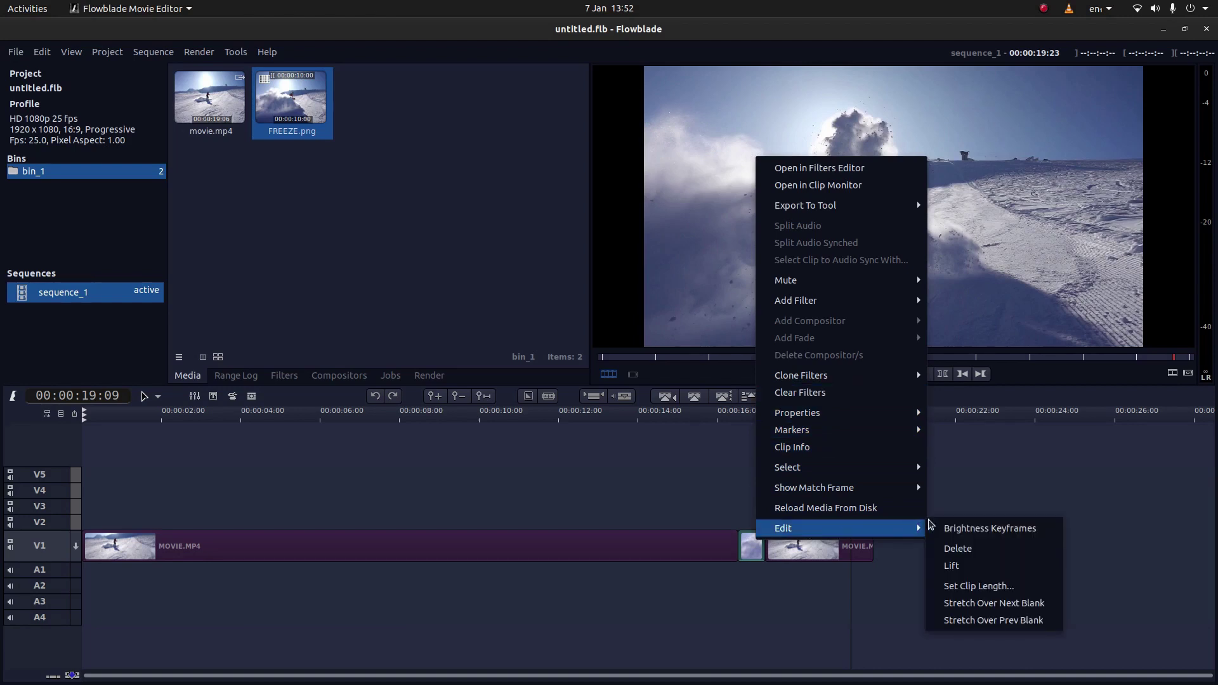
{"action": "left_click", "coordinate": [994, 586]}
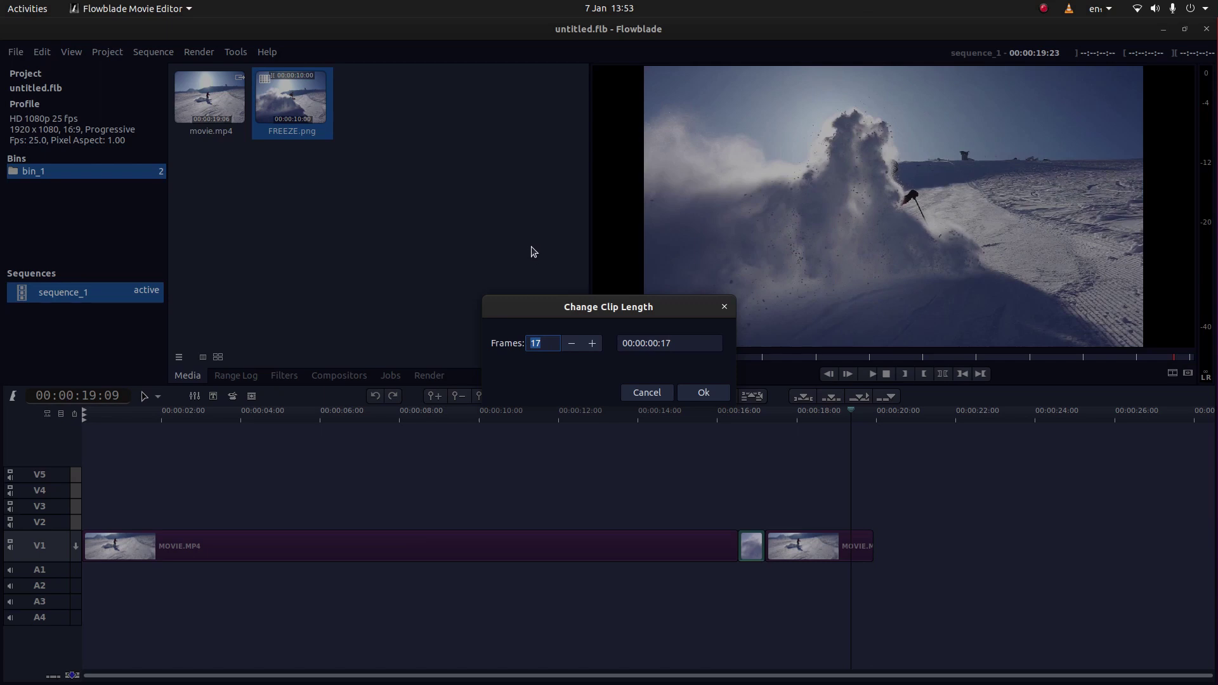
{"action": "type", "text": "75"}
{"action": "left_click", "coordinate": [704, 393]}
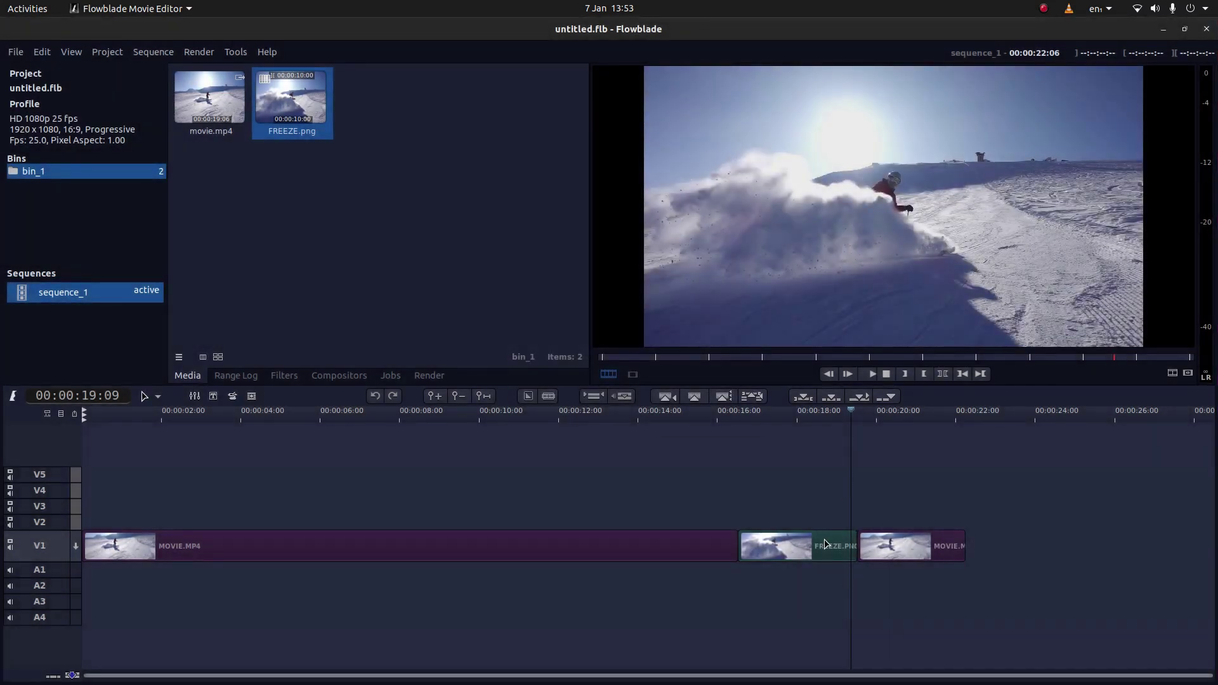
{"action": "left_click_drag", "start_coordinate": [851, 419], "coordinate": [675, 424]}
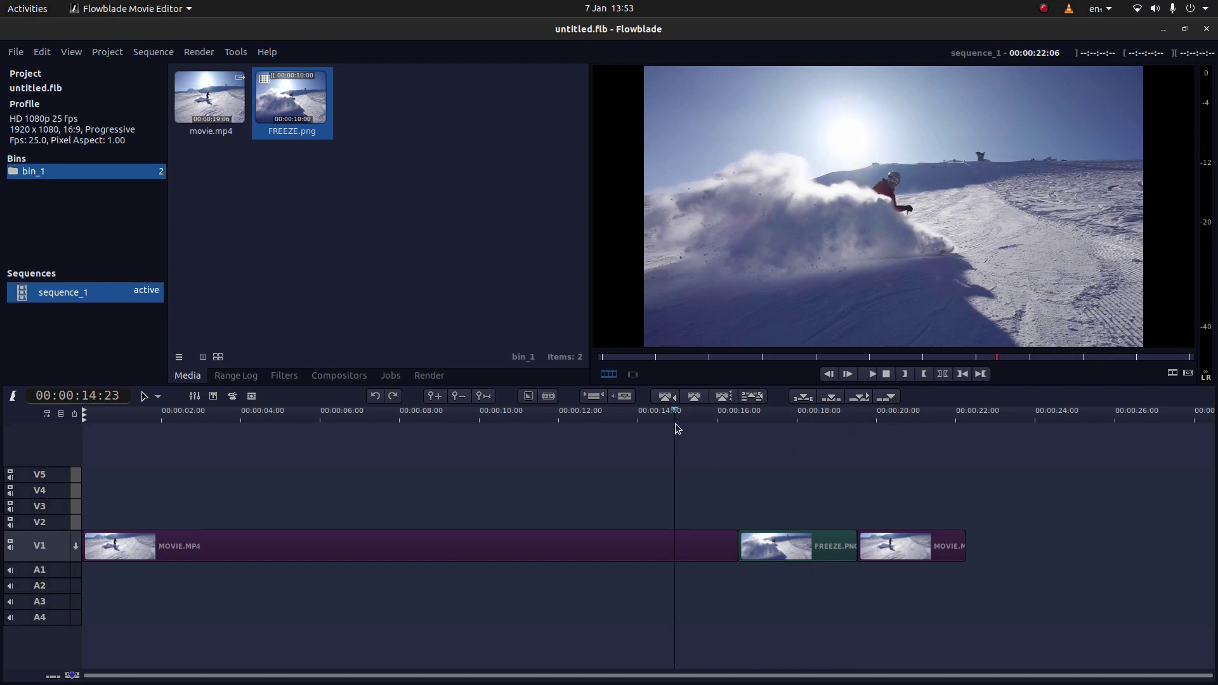
{"action": "left_click", "coordinate": [872, 378]}
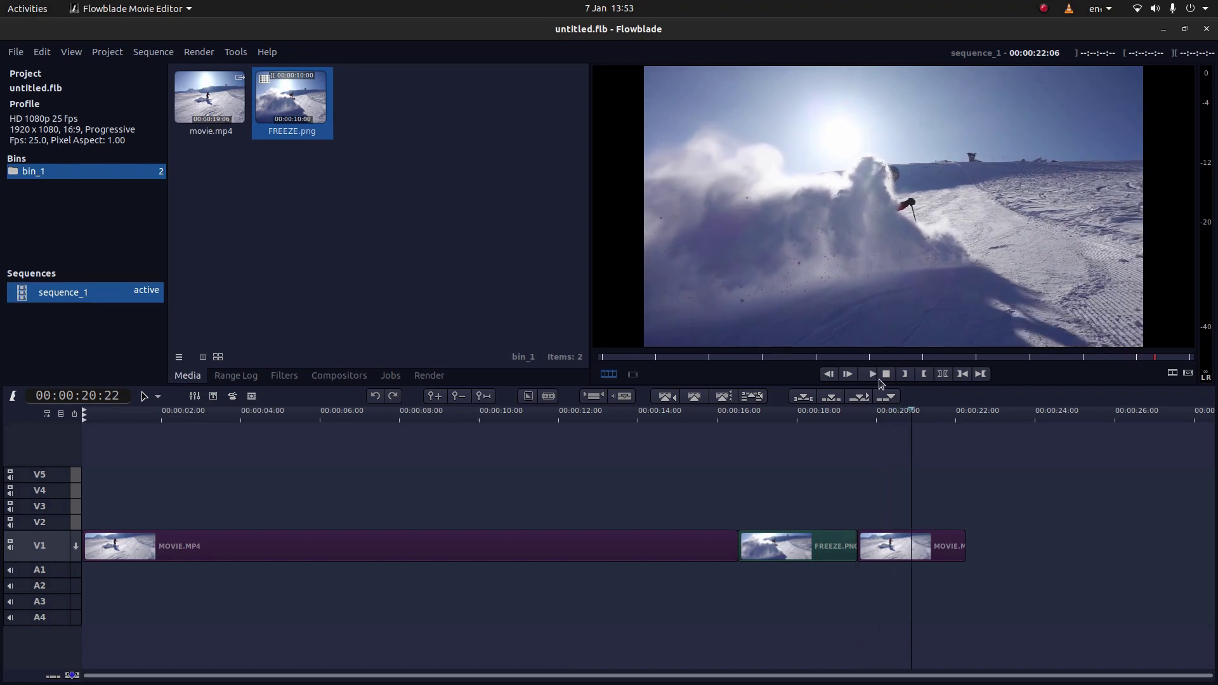
{"action": "left_click", "coordinate": [887, 375]}
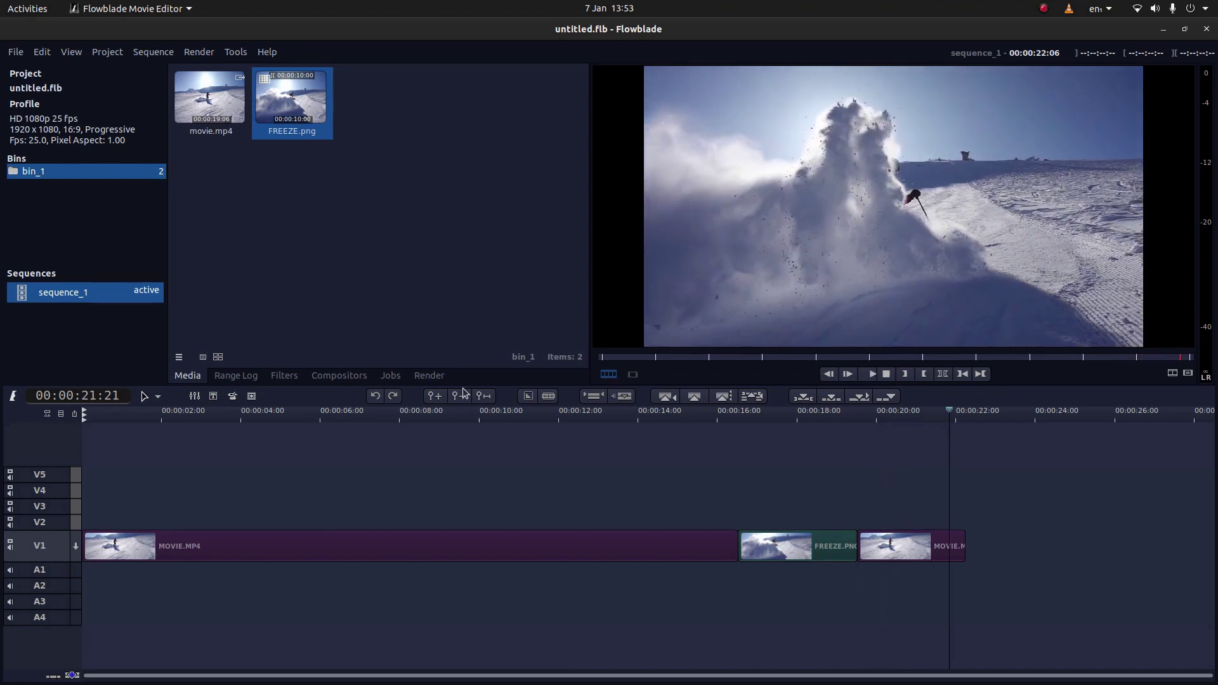
Show the Render panel with the H.264 .mp4 output named movie at 8000 kb/s.
{"action": "left_click", "coordinate": [429, 375]}
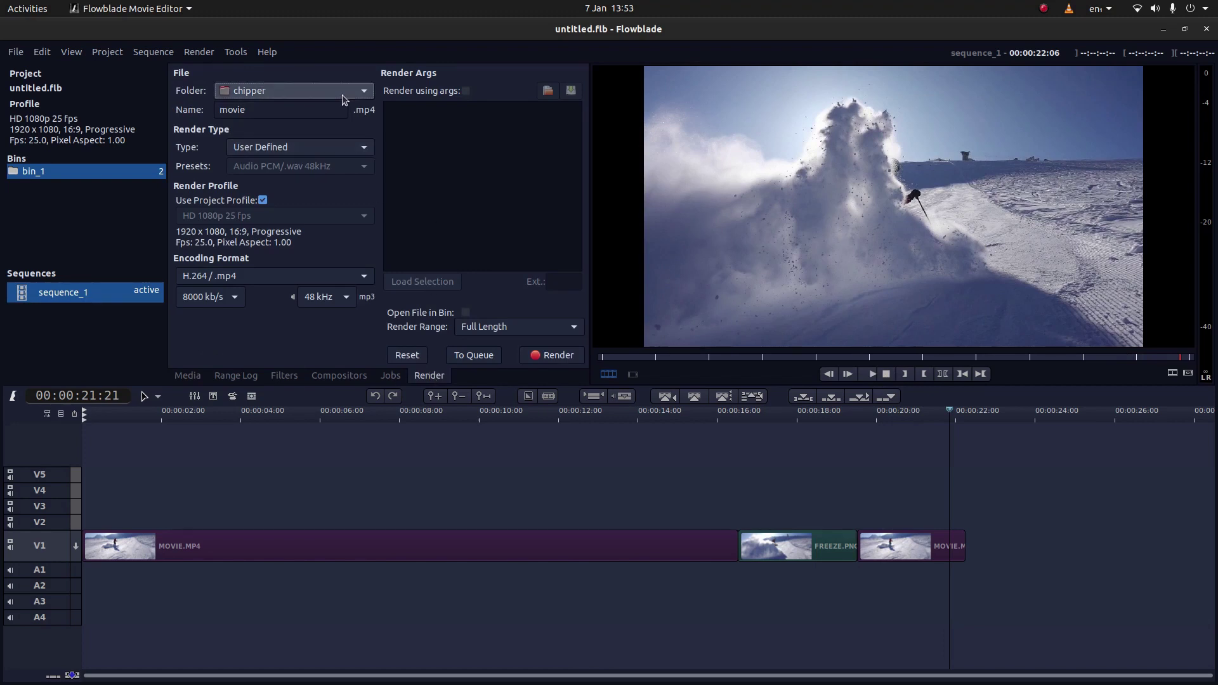